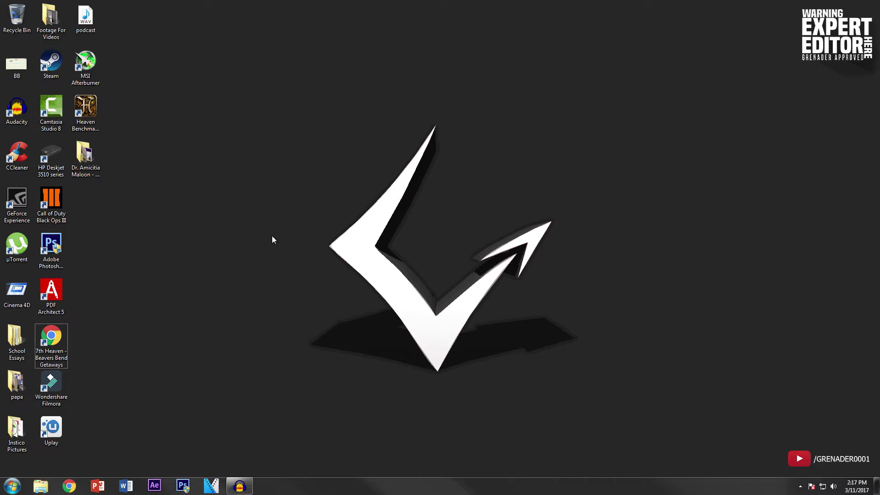
Launch Adobe After Effects from its Windows taskbar icon
{"action": "left_click", "coordinate": [154, 485]}
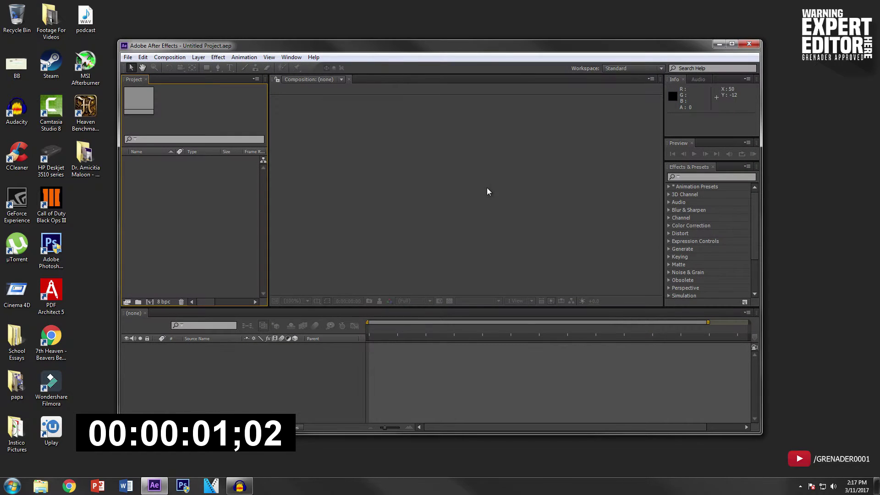
Maximize the After Effects window so the untitled project fills the screen
{"action": "double_click", "coordinate": [434, 49]}
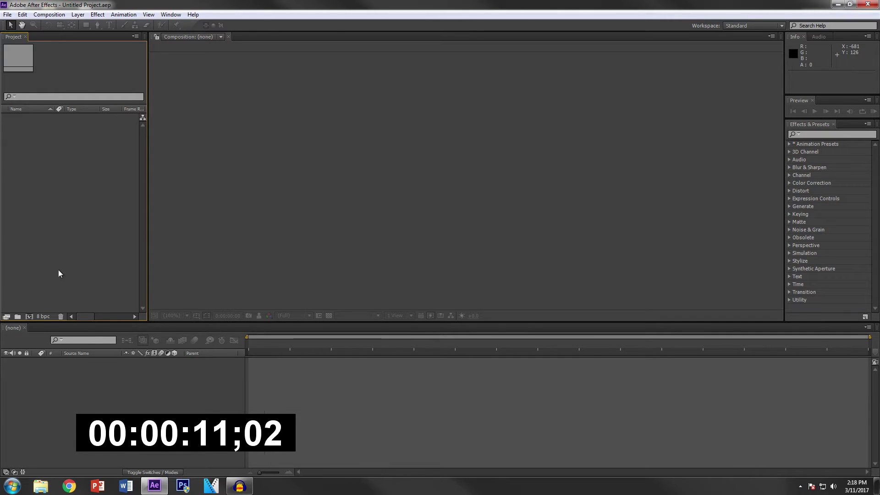
Create Comp 1 at 1920×1080, 59.94 fps, with a 0;00;30;00 duration
{"action": "left_click", "coordinate": [27, 316]}
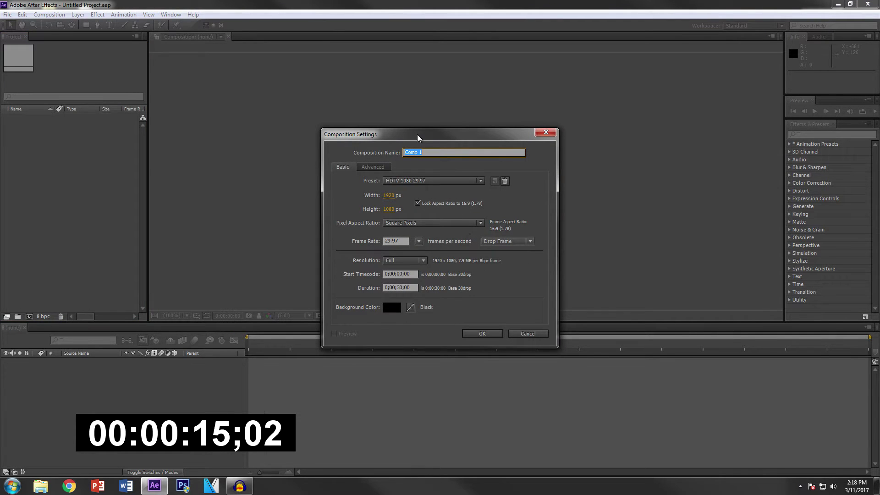
{"action": "left_click_drag", "start_coordinate": [418, 138], "coordinate": [405, 119]}
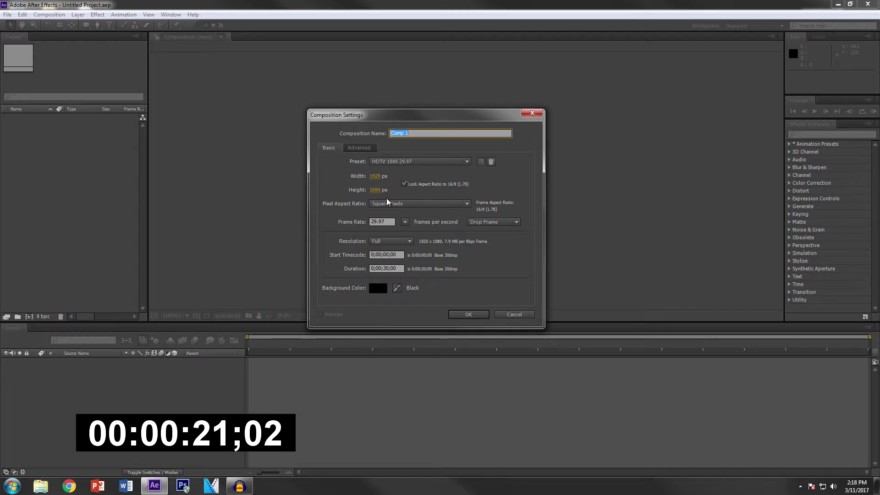
{"action": "left_click", "coordinate": [376, 177]}
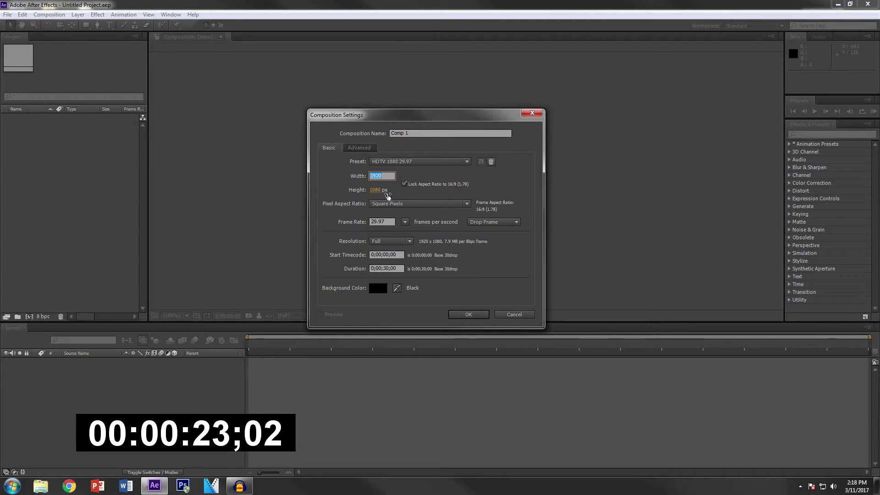
{"action": "left_click", "coordinate": [391, 222]}
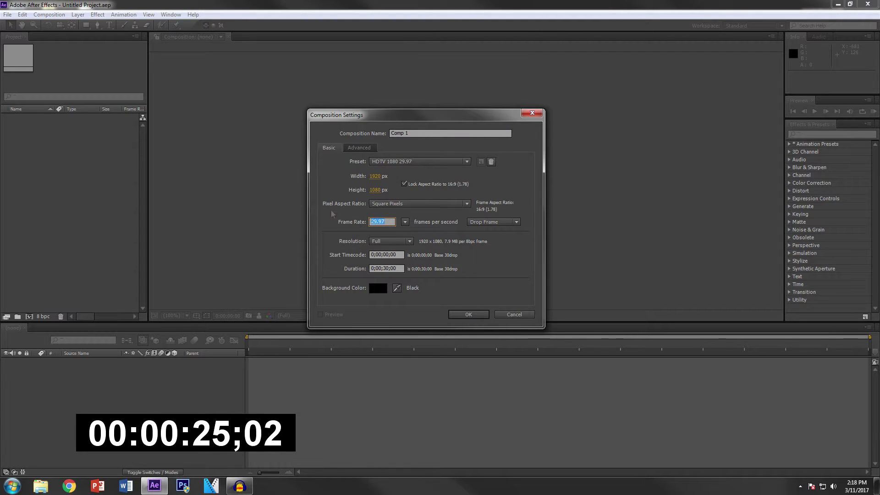
{"action": "type", "text": "59.94"}
{"action": "left_click", "coordinate": [394, 269]}
{"action": "left_click", "coordinate": [402, 254]}
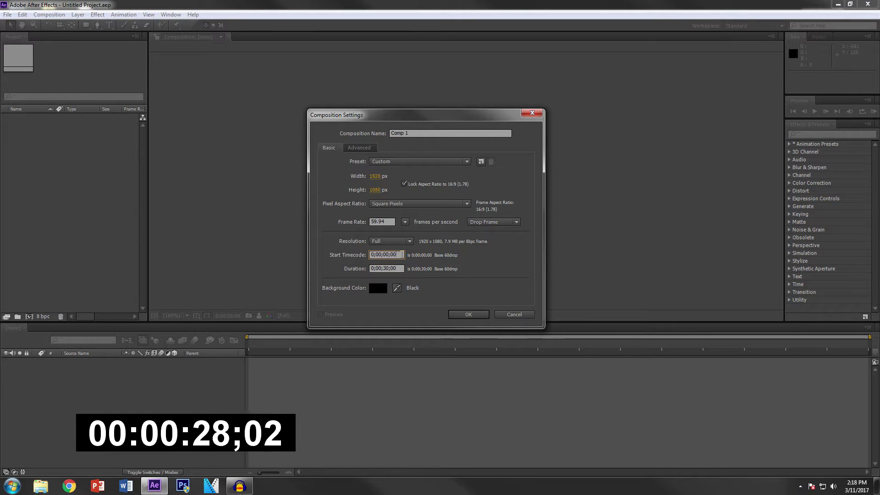
{"action": "left_click", "coordinate": [388, 267]}
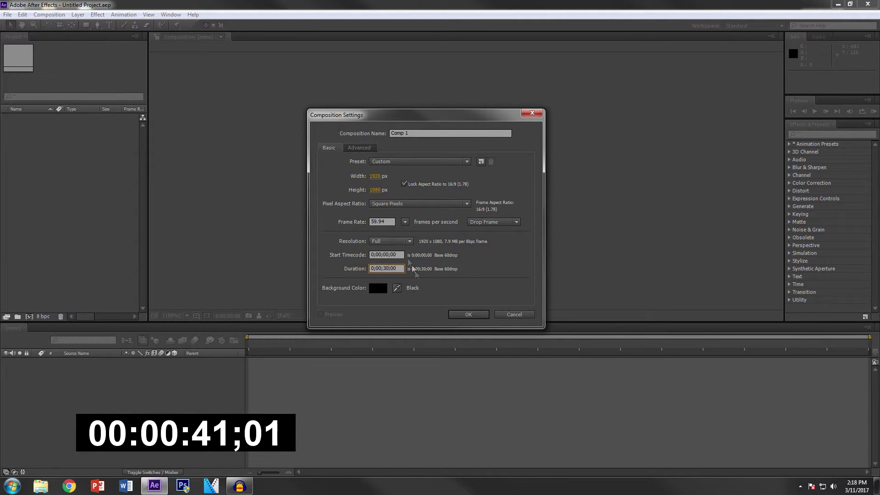
{"action": "left_click", "coordinate": [453, 314]}
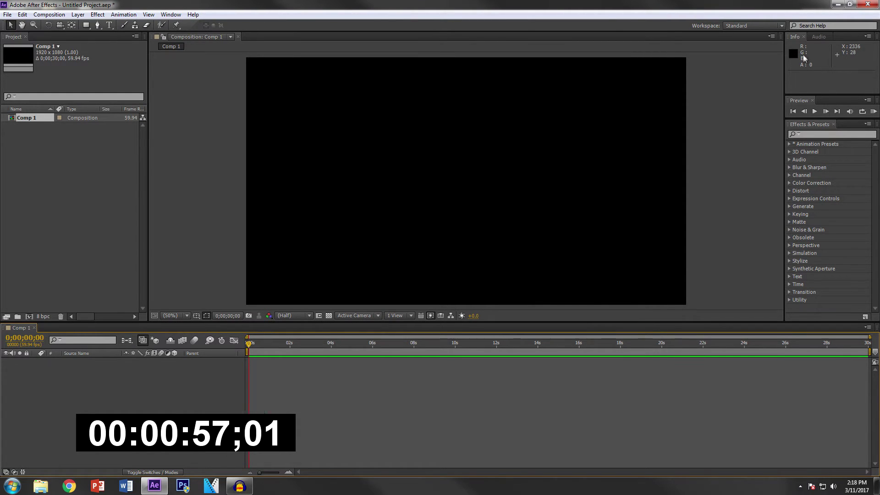
Close the Info, Audio and Effects & Presets panels, leaving only Preview
{"action": "left_click", "coordinate": [804, 37]}
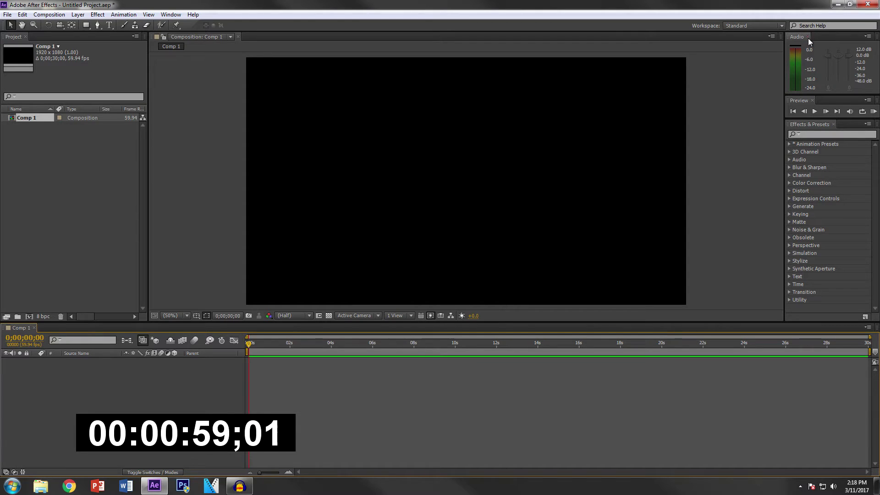
{"action": "left_click", "coordinate": [807, 36]}
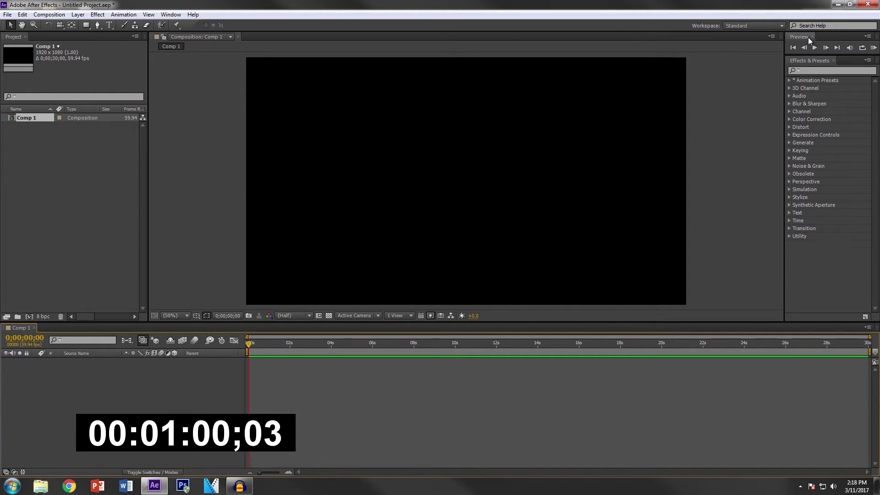
{"action": "left_click", "coordinate": [833, 61]}
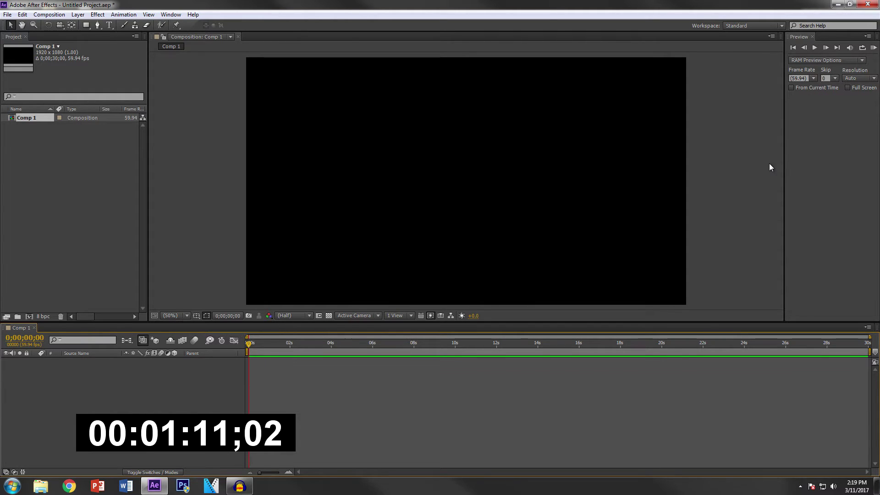
{"action": "left_click", "coordinate": [7, 15]}
{"action": "left_click", "coordinate": [193, 166]}
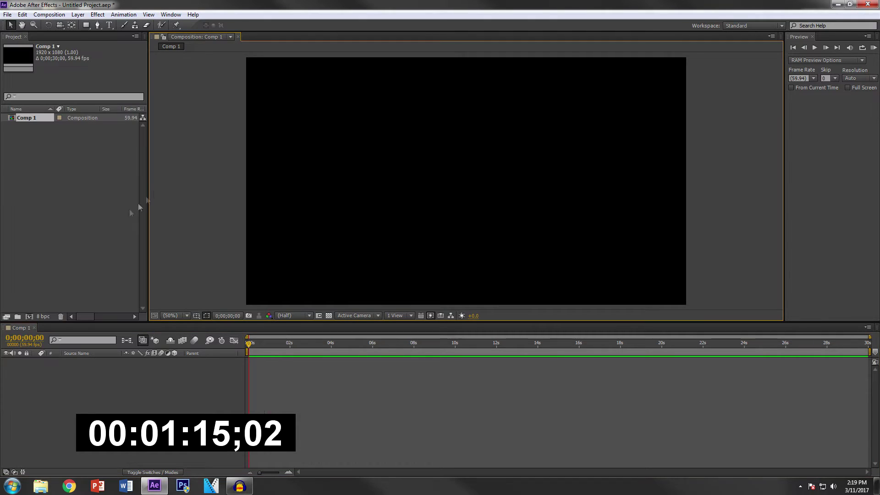
Import the Assassin's Creed Unity gameplay MP4 from Libraries > Videos
{"action": "left_click", "coordinate": [8, 14]}
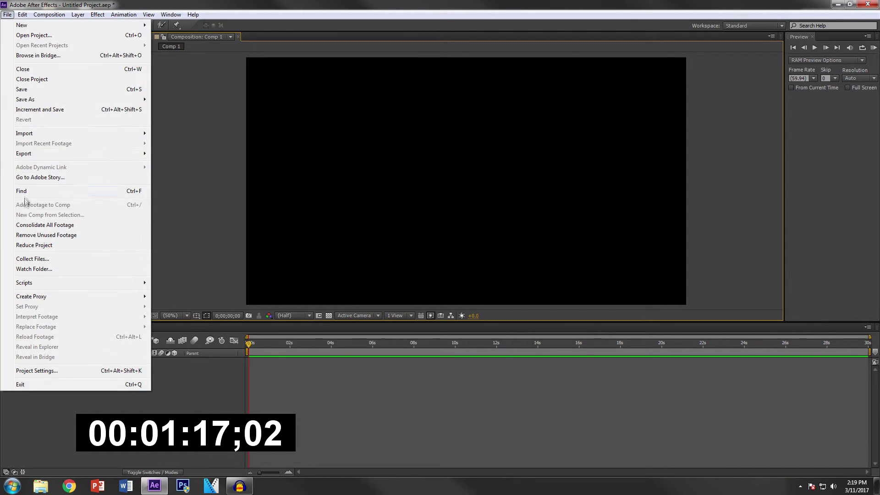
{"action": "mouse_move", "coordinate": [41, 133]}
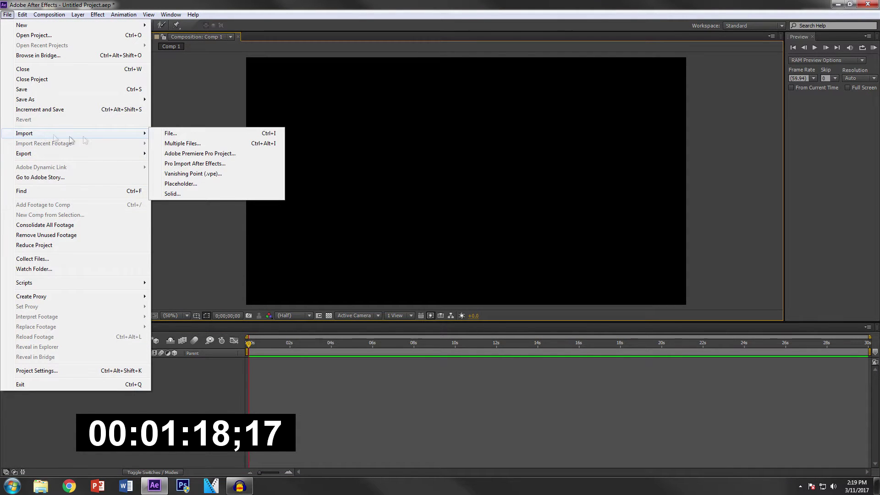
{"action": "left_click", "coordinate": [170, 133]}
{"action": "left_click", "coordinate": [26, 89]}
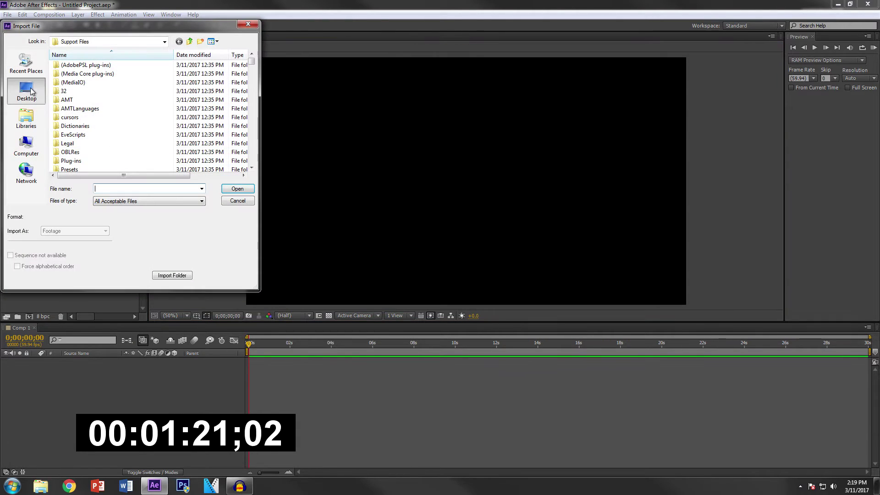
{"action": "left_click", "coordinate": [26, 118]}
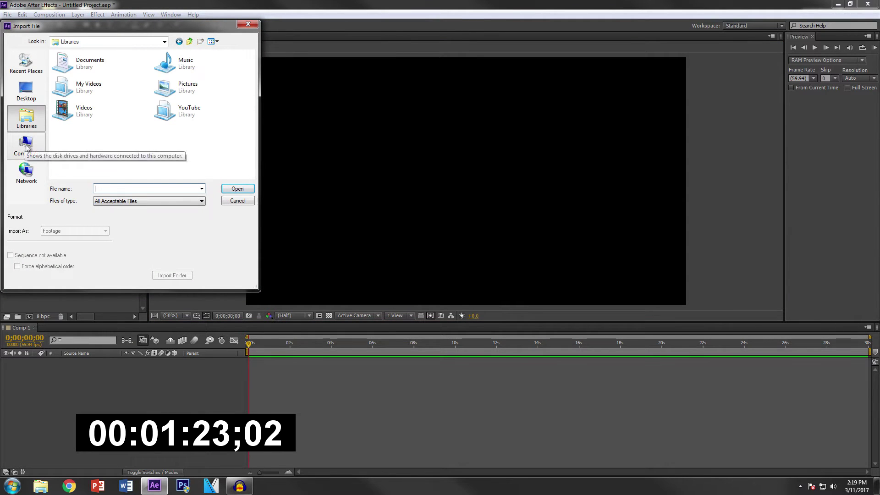
{"action": "double_click", "coordinate": [89, 105]}
{"action": "double_click", "coordinate": [74, 83]}
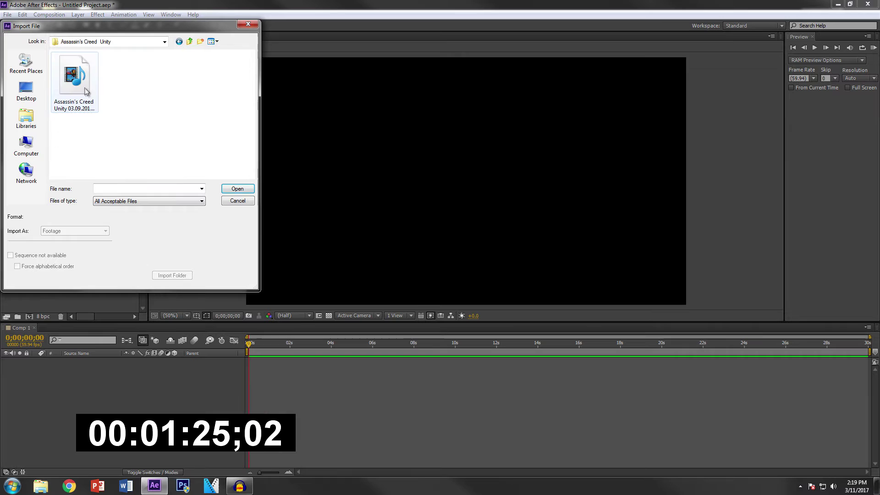
{"action": "left_click", "coordinate": [75, 78]}
{"action": "left_click", "coordinate": [237, 188]}
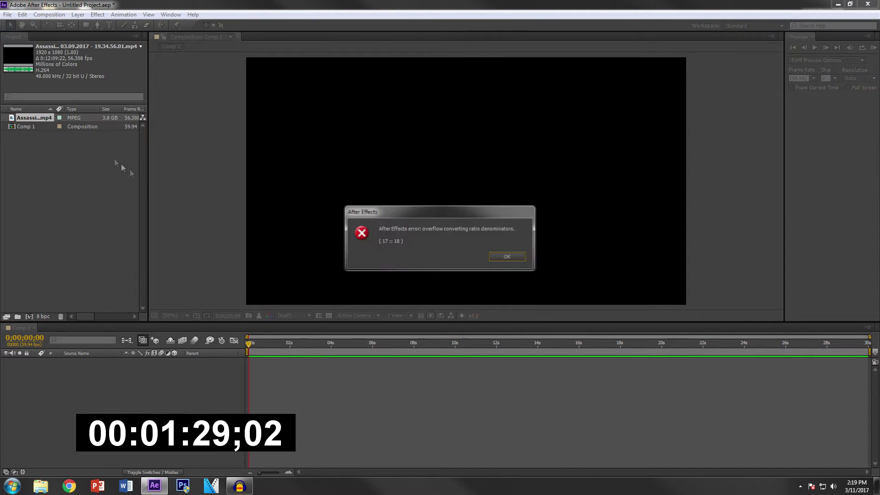
Dismiss the 'overflow converting ratio denominators' error message
{"action": "left_click", "coordinate": [507, 260]}
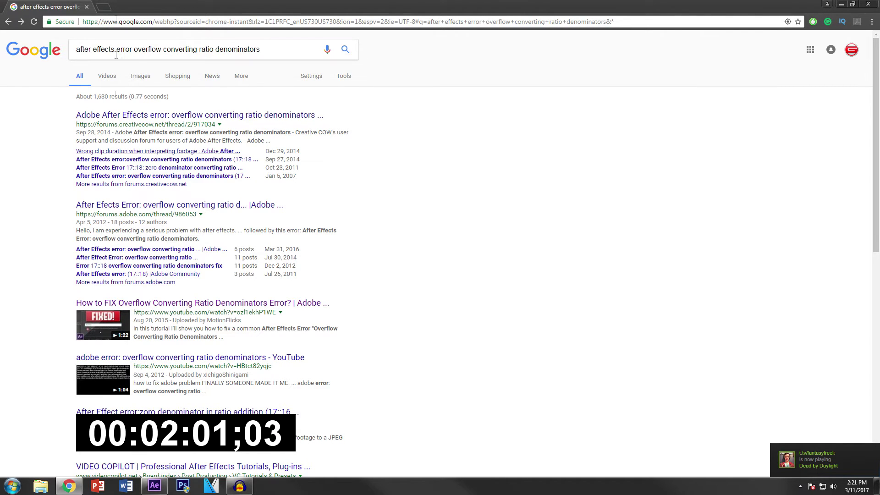
Return to the Google results and skip the YouTube fix tutorial ahead to 0:21
{"action": "left_click", "coordinate": [842, 4]}
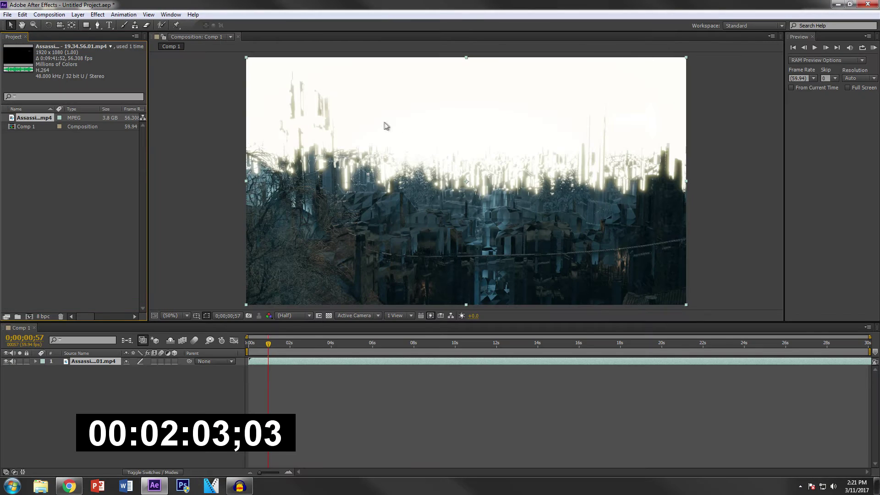
{"action": "left_click", "coordinate": [68, 485]}
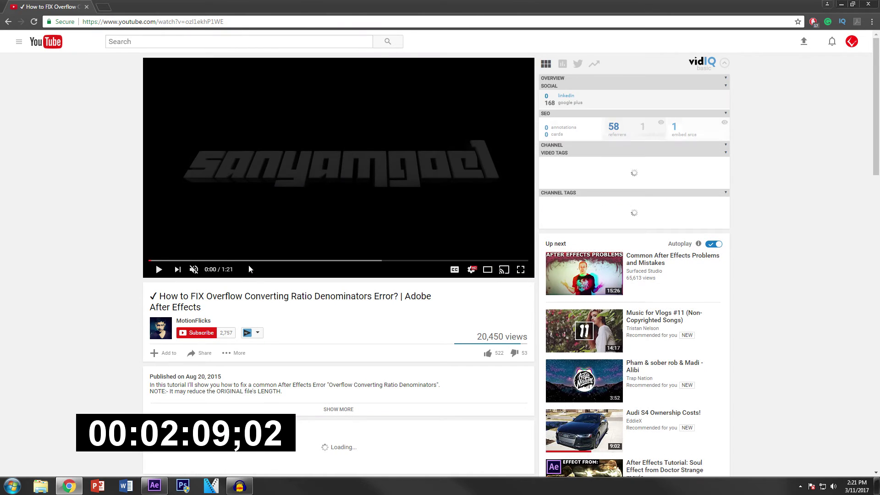
{"action": "left_click", "coordinate": [248, 259]}
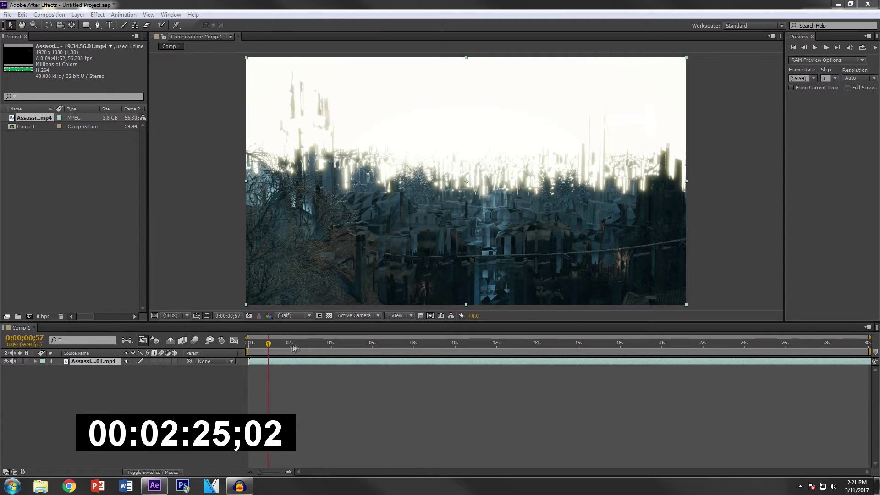
Move the playhead to 0;00;04;10 and conform the gameplay footage to 56.308 fps
{"action": "left_click_drag", "start_coordinate": [300, 344], "coordinate": [335, 346]}
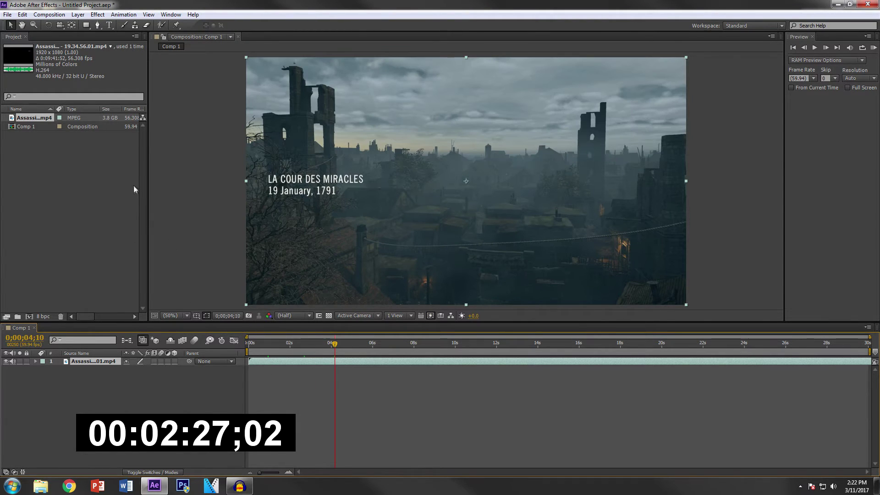
{"action": "right_click", "coordinate": [49, 119]}
{"action": "mouse_move", "coordinate": [89, 176]}
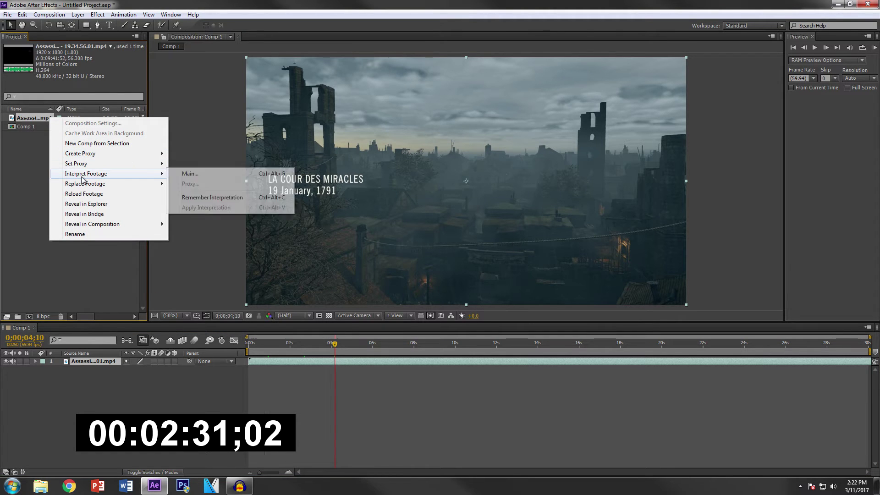
{"action": "left_click", "coordinate": [191, 176]}
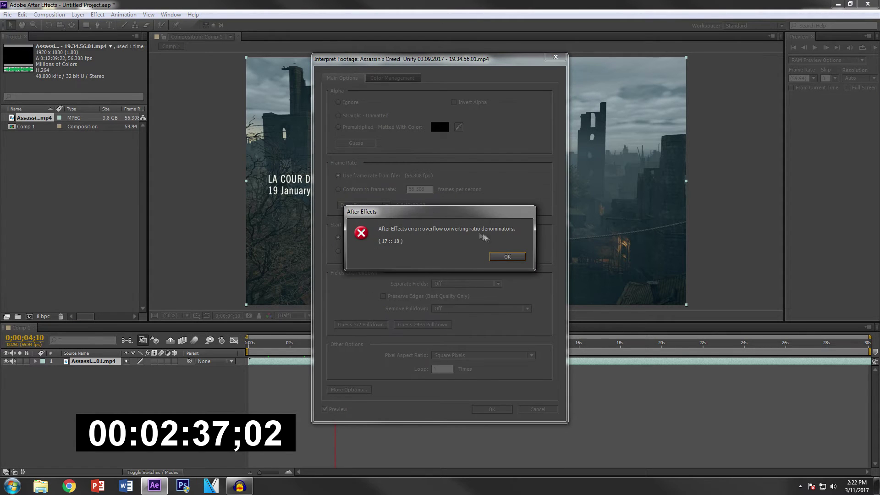
{"action": "left_click", "coordinate": [505, 257]}
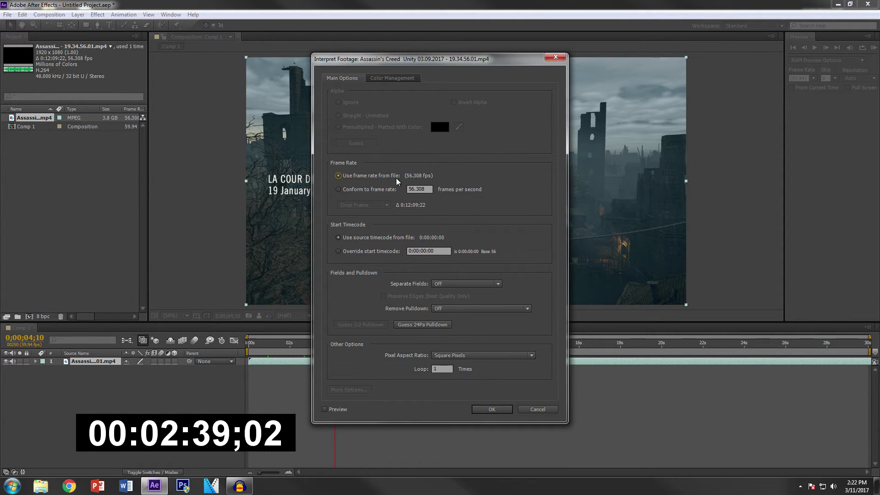
{"action": "left_click", "coordinate": [339, 189]}
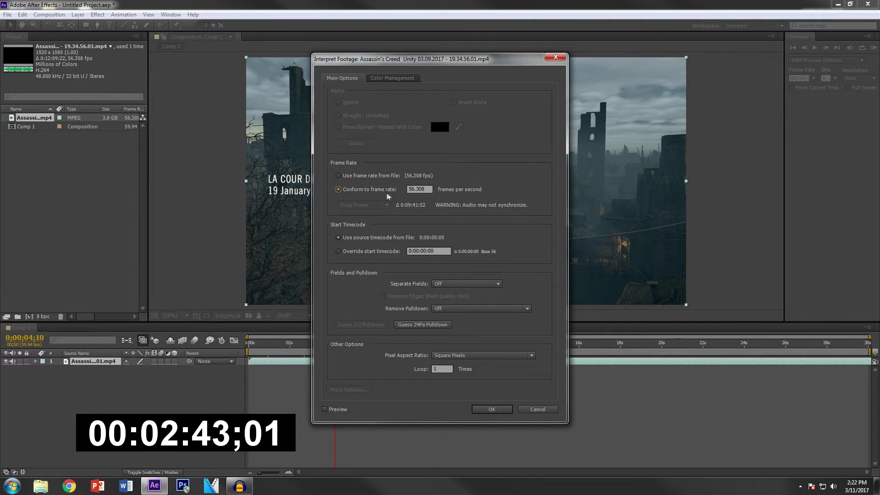
{"action": "left_click", "coordinate": [498, 409]}
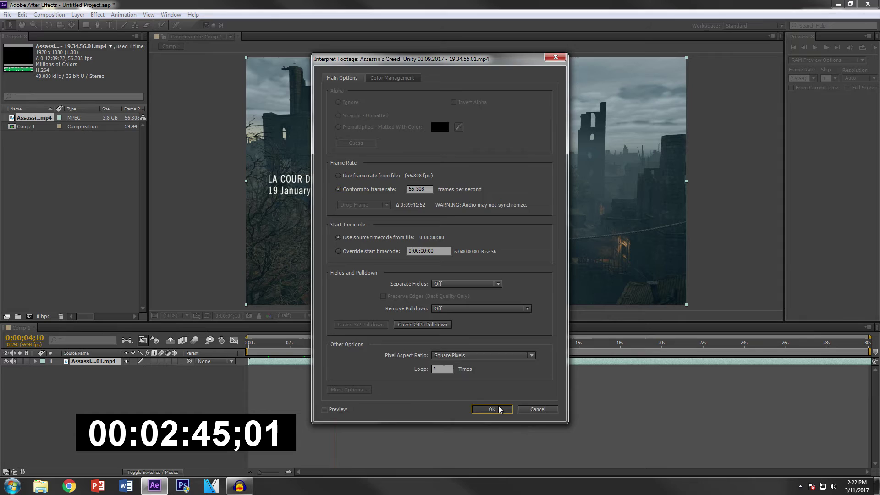
{"action": "mouse_move", "coordinate": [336, 344]}
{"action": "left_mouse_down"}
{"action": "mouse_move", "coordinate": [786, 350]}
{"action": "mouse_move", "coordinate": [338, 346]}
{"action": "left_mouse_up"}
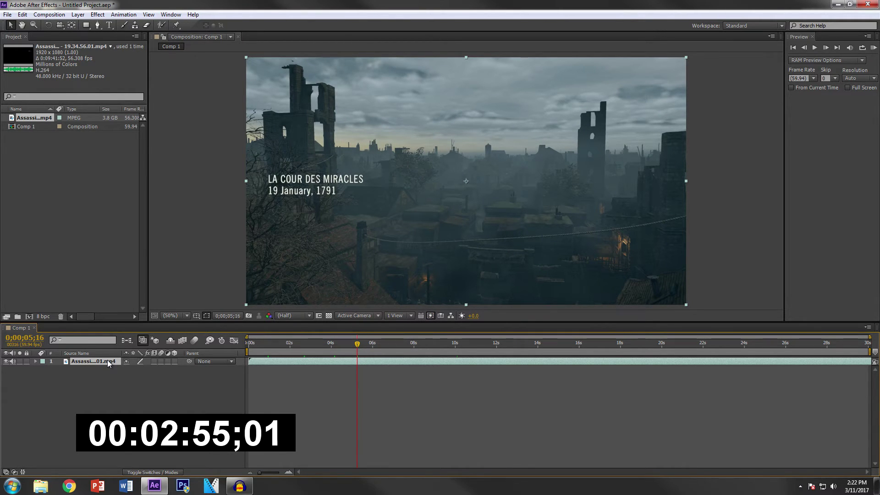
{"action": "left_click", "coordinate": [279, 345]}
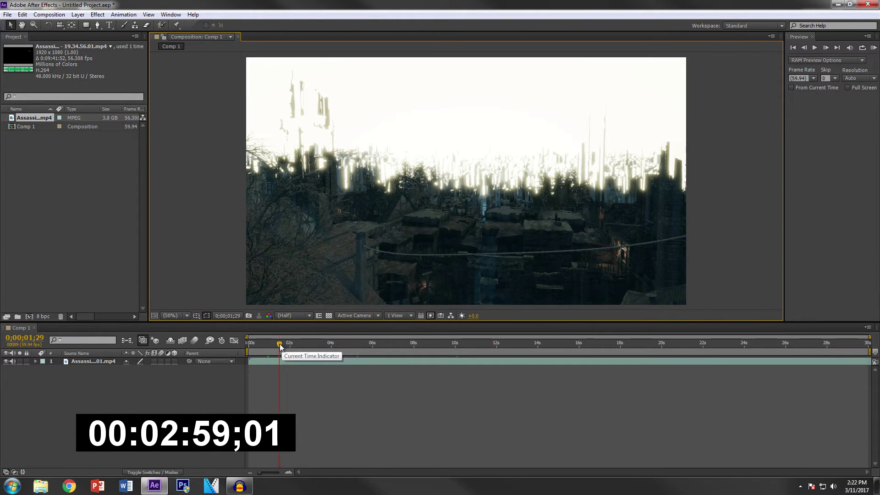
Split the gameplay layer at 0;00;01;29 into two layers with Ctrl+Shift+D
{"action": "right_click", "coordinate": [287, 362]}
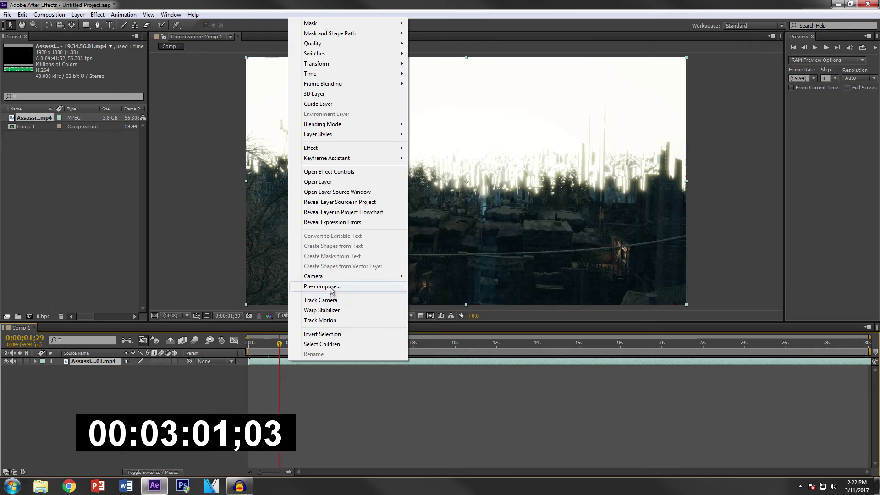
{"action": "left_click", "coordinate": [280, 343]}
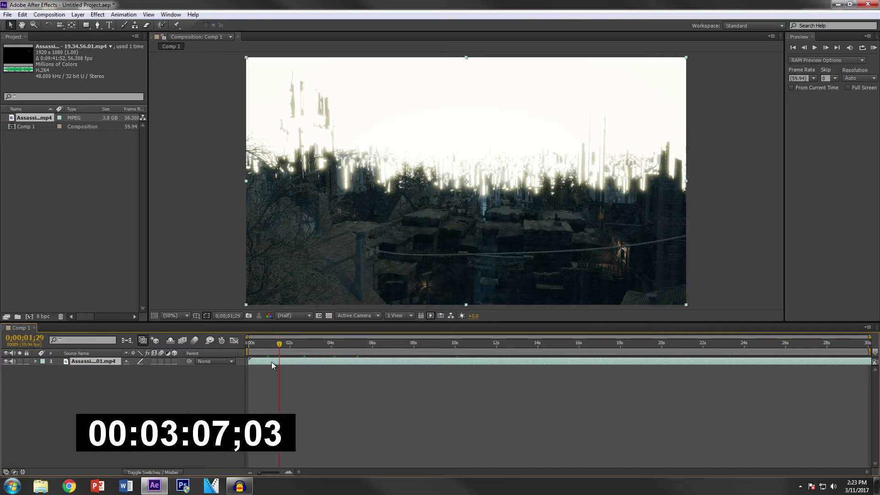
{"action": "key", "text": "ctrl+shift+d"}
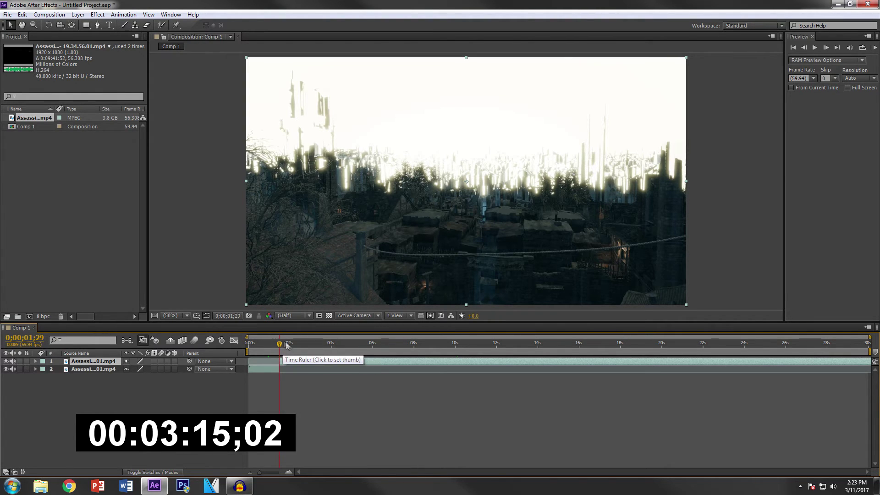
Delete the opening footage piece and trim the clip to start around 5 seconds
{"action": "left_click_drag", "start_coordinate": [288, 350], "coordinate": [366, 352]}
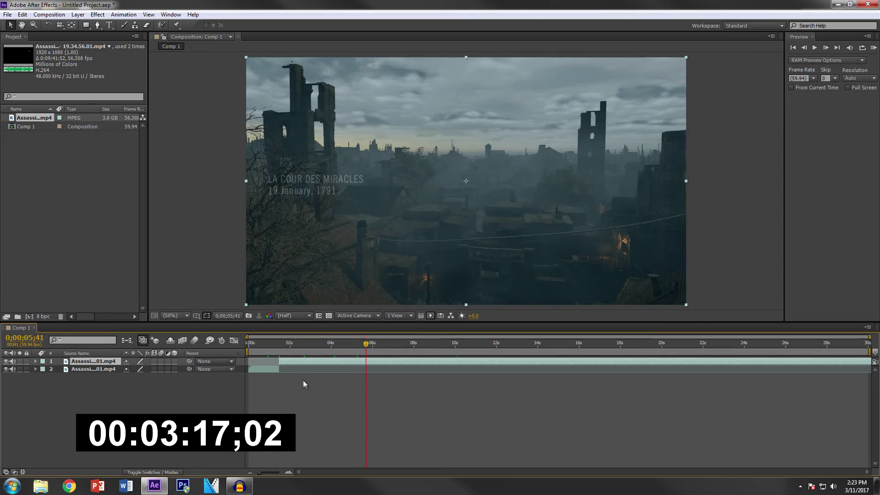
{"action": "left_click", "coordinate": [261, 369]}
{"action": "key", "text": "Delete"}
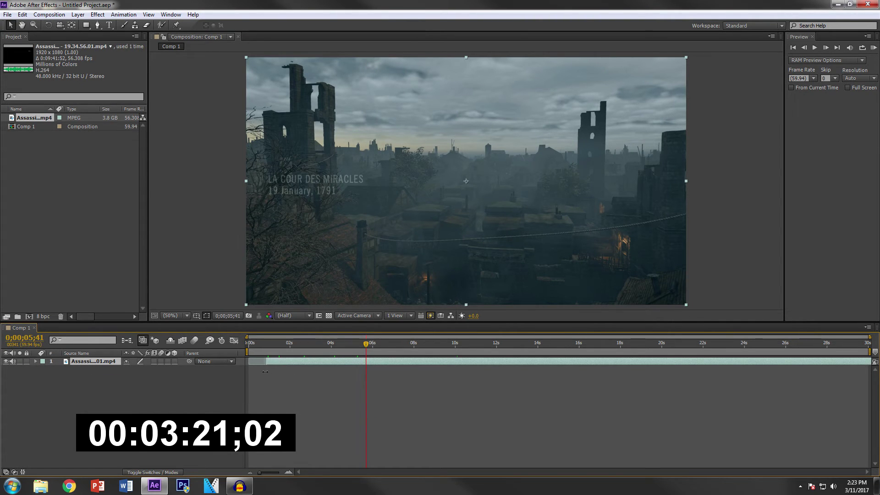
{"action": "left_click_drag", "start_coordinate": [277, 364], "coordinate": [354, 372]}
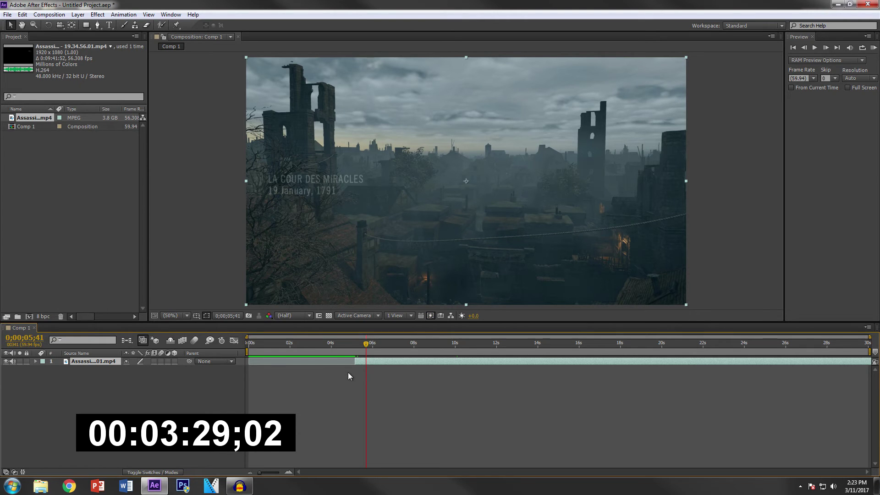
Split at 0;00;05;41, delete the leftover piece, and slide the clip earlier to about 2 seconds
{"action": "key", "text": "ctrl+shift+d"}
{"action": "left_click", "coordinate": [359, 368]}
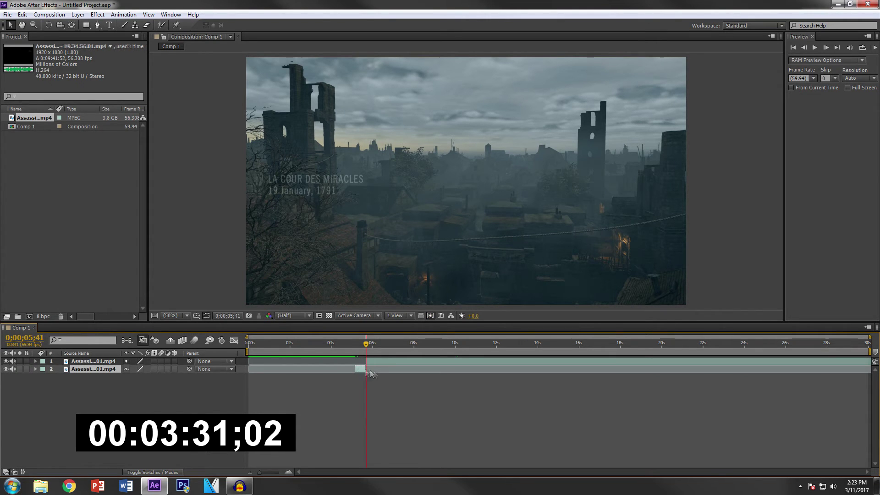
{"action": "key", "text": "Delete"}
{"action": "left_click_drag", "start_coordinate": [408, 361], "coordinate": [304, 361]}
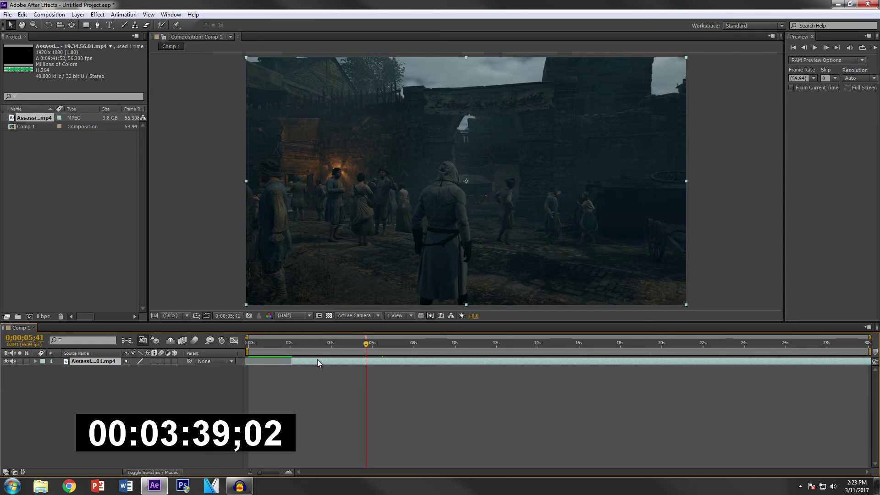
Show the gameplay layer's audio waveform and zoom the timeline in to single frames
{"action": "key", "text": "l"}
{"action": "key", "text": "l"}
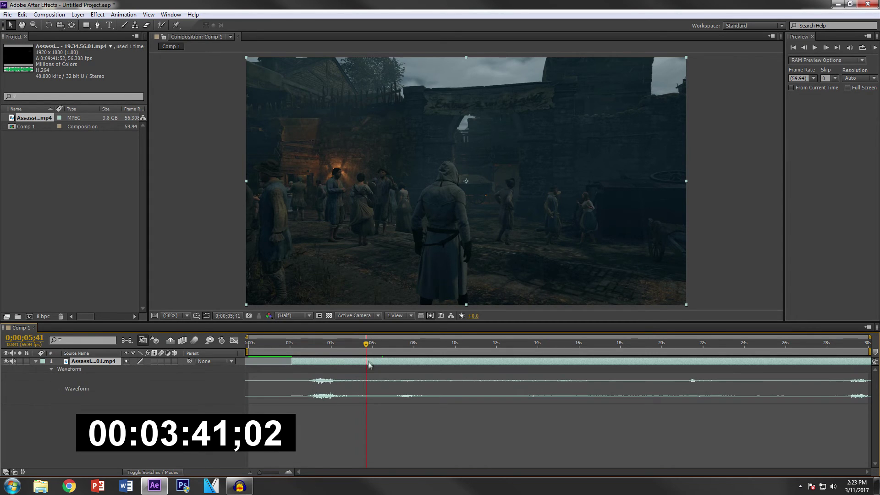
{"action": "key", "text": "Page_Up"}
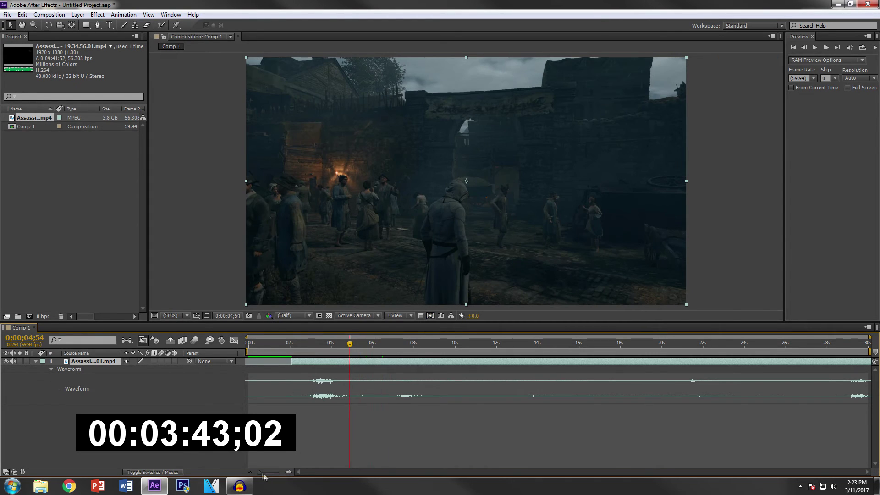
{"action": "mouse_move", "coordinate": [260, 472]}
{"action": "left_mouse_down"}
{"action": "mouse_move", "coordinate": [277, 471]}
{"action": "mouse_move", "coordinate": [269, 471]}
{"action": "left_mouse_up"}
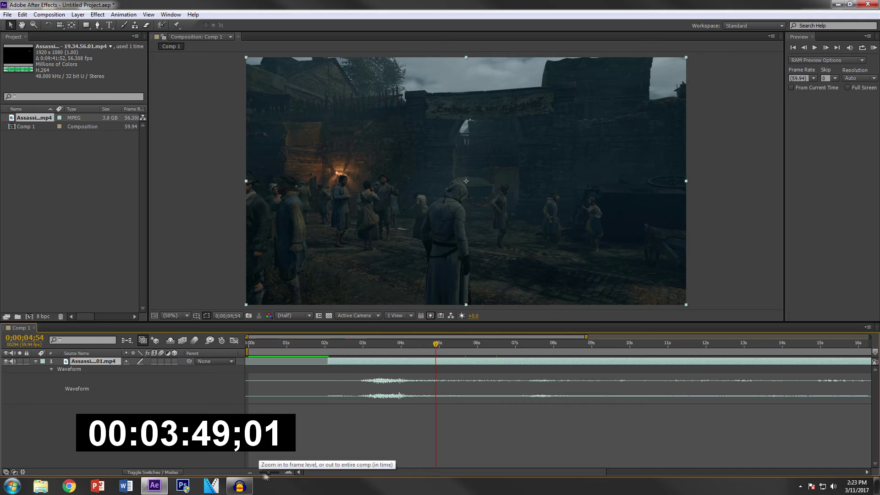
{"action": "left_click_drag", "start_coordinate": [269, 472], "coordinate": [280, 473]}
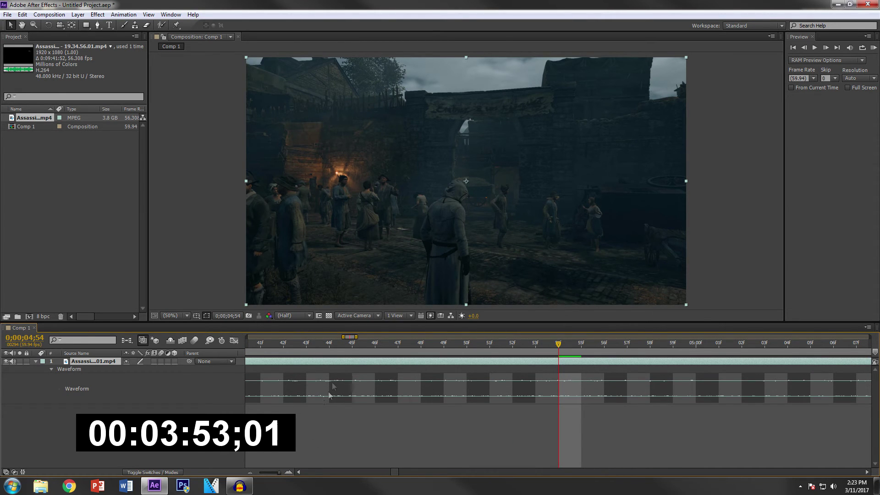
Shift the clip and its waveform slightly earlier so it starts at Comp 1's beginning
{"action": "left_click_drag", "start_coordinate": [332, 346], "coordinate": [395, 347]}
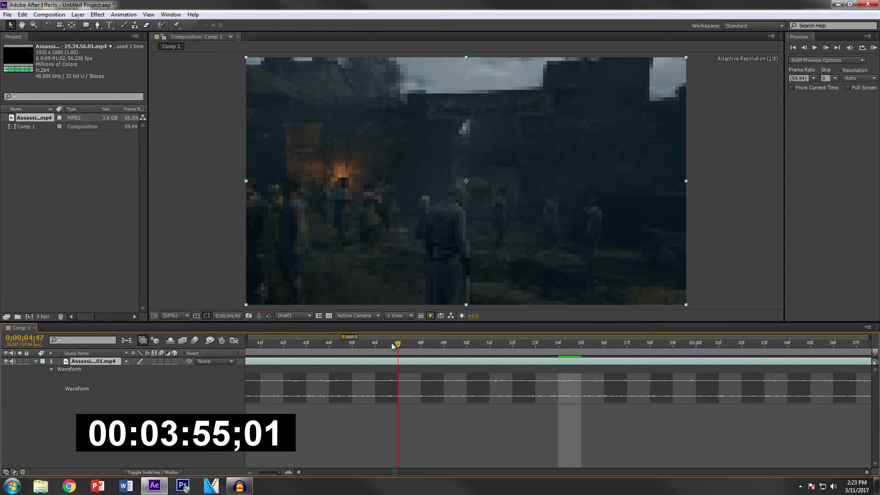
{"action": "left_click_drag", "start_coordinate": [280, 473], "coordinate": [259, 473]}
{"action": "left_click_drag", "start_coordinate": [319, 366], "coordinate": [277, 365]}
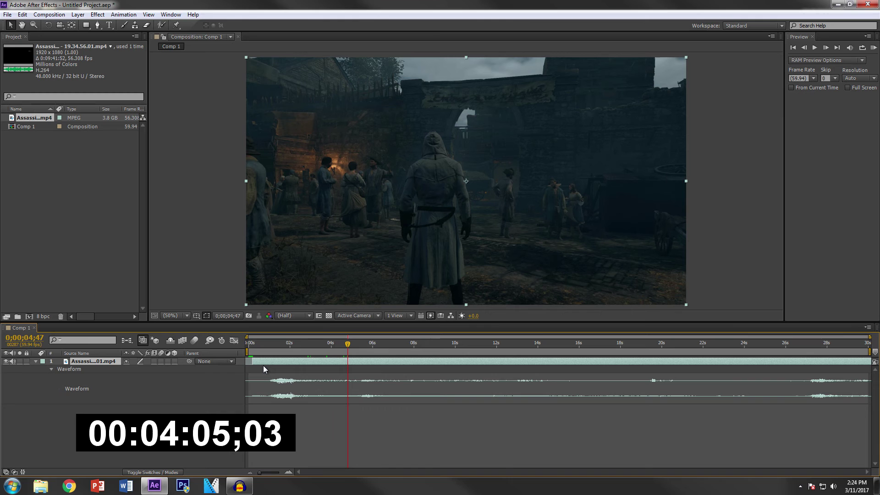
Move the time to 0;00;02;28 and collapse the waveform and layer properties
{"action": "left_click", "coordinate": [284, 345]}
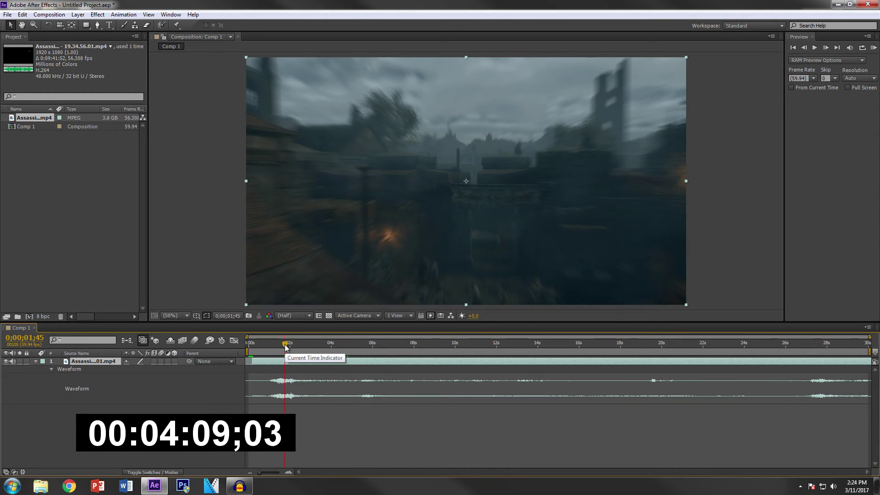
{"action": "left_click_drag", "start_coordinate": [284, 344], "coordinate": [299, 344]}
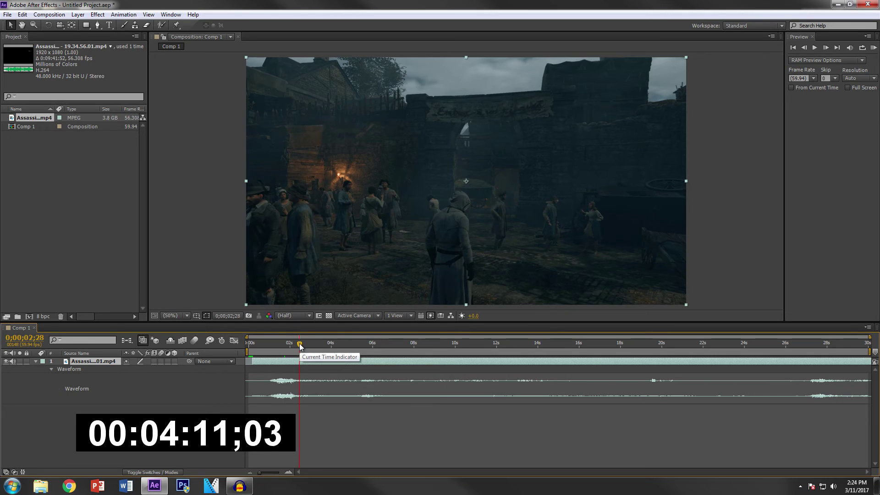
{"action": "left_click", "coordinate": [51, 369]}
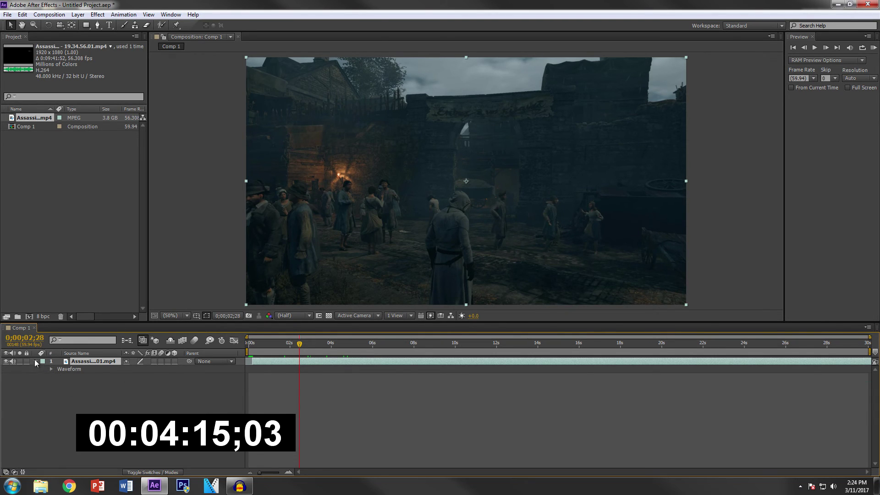
{"action": "left_click", "coordinate": [35, 360]}
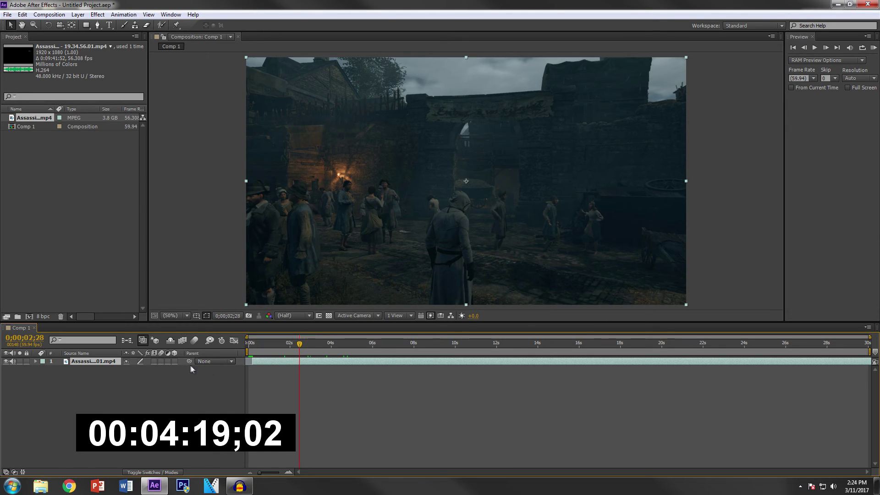
Enable Motion Blur on the footage layer and set the current time to 0;00;07;43
{"action": "left_click", "coordinate": [161, 362]}
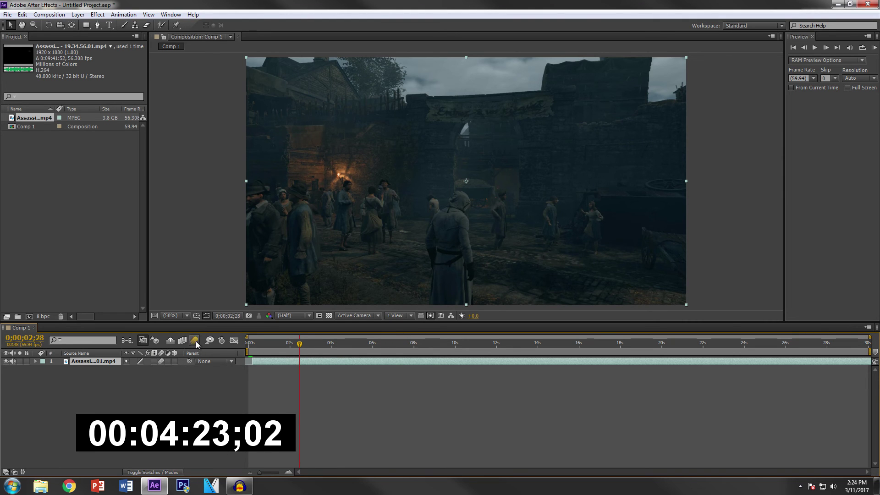
{"action": "left_click_drag", "start_coordinate": [300, 344], "coordinate": [439, 351]}
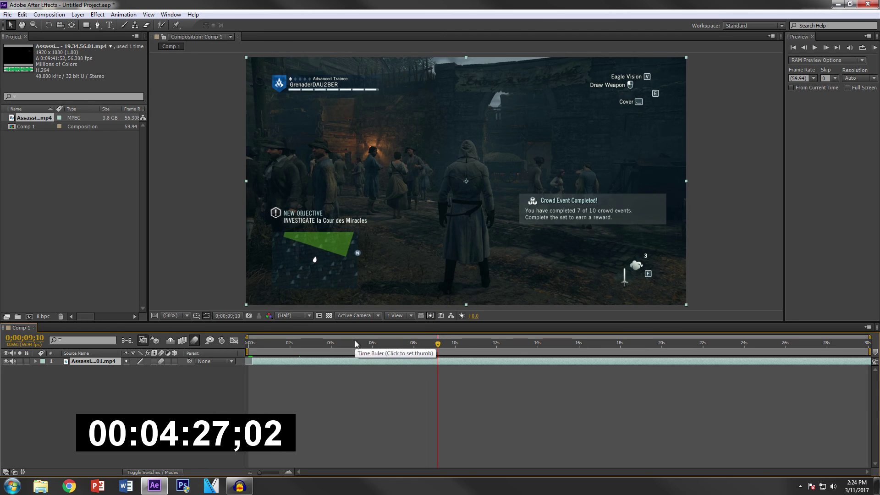
{"action": "left_click", "coordinate": [356, 343]}
{"action": "left_click_drag", "start_coordinate": [356, 348], "coordinate": [408, 344]}
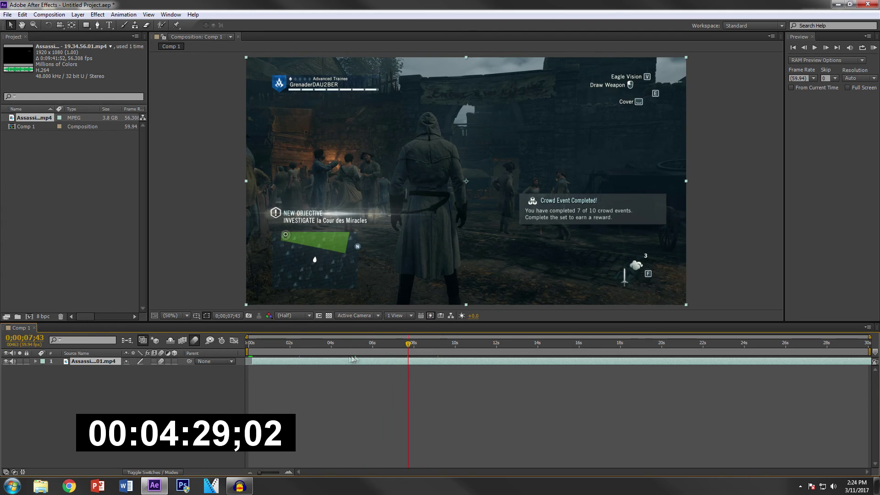
Split the clip at 0;00;07;43 and keyframe Position sliding right to X 2538 by 07;58
{"action": "key", "text": "ctrl+shift+d"}
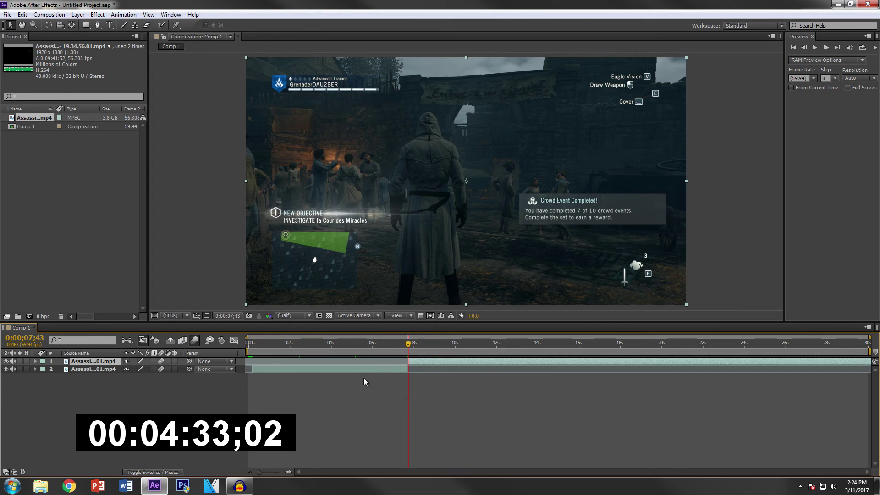
{"action": "key", "text": "p"}
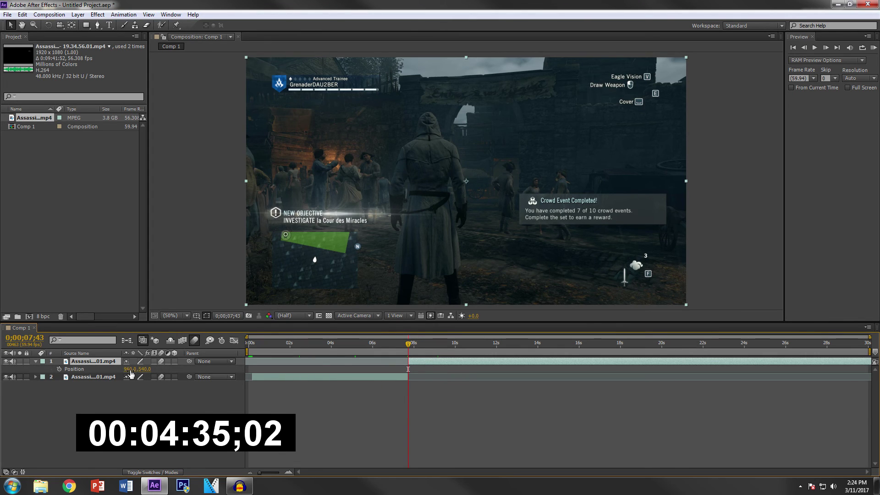
{"action": "left_click", "coordinate": [59, 369]}
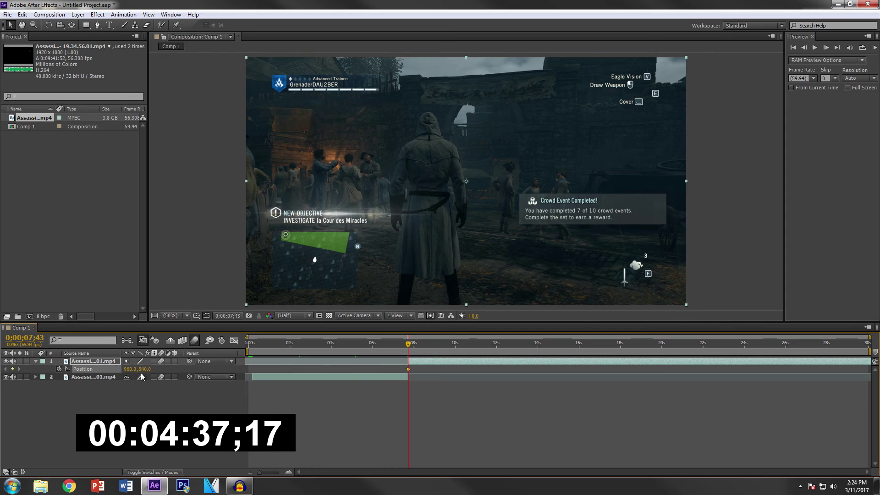
{"action": "left_click", "coordinate": [413, 344]}
{"action": "left_click_drag", "start_coordinate": [131, 368], "coordinate": [504, 369]}
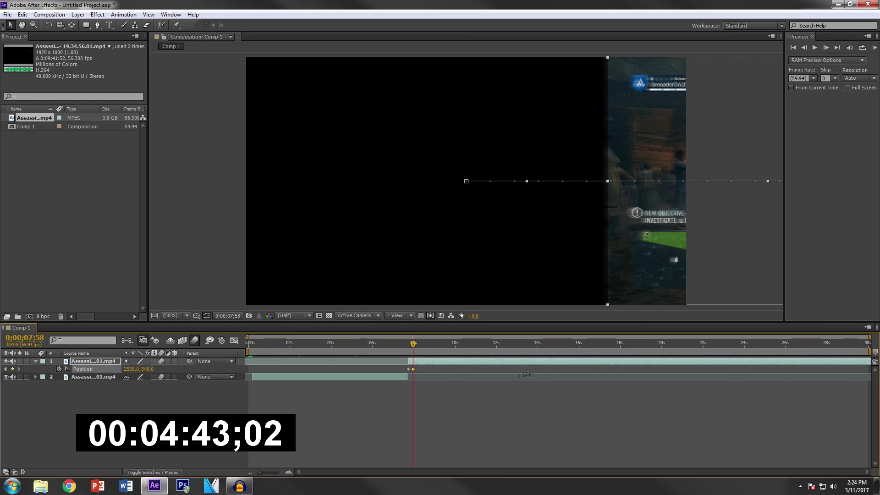
Compare the slide with motion blur on and off, leaving motion blur enabled on both layers
{"action": "left_click_drag", "start_coordinate": [413, 345], "coordinate": [411, 347]}
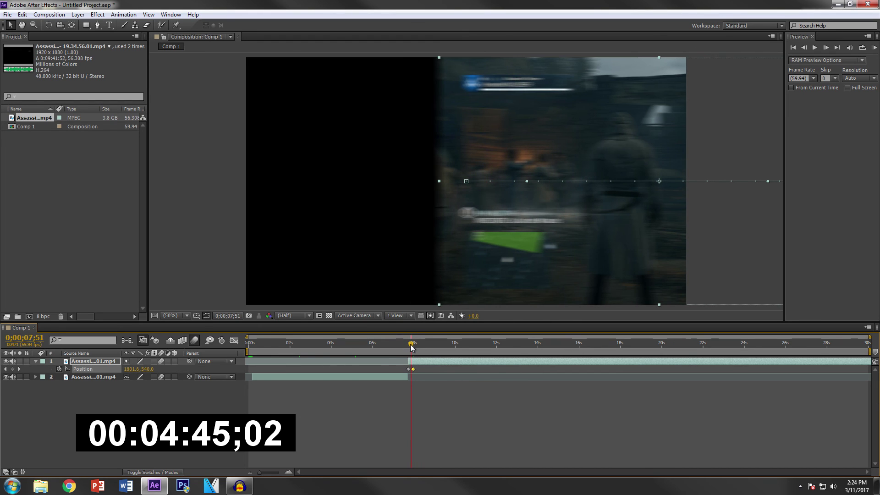
{"action": "left_click", "coordinate": [195, 340]}
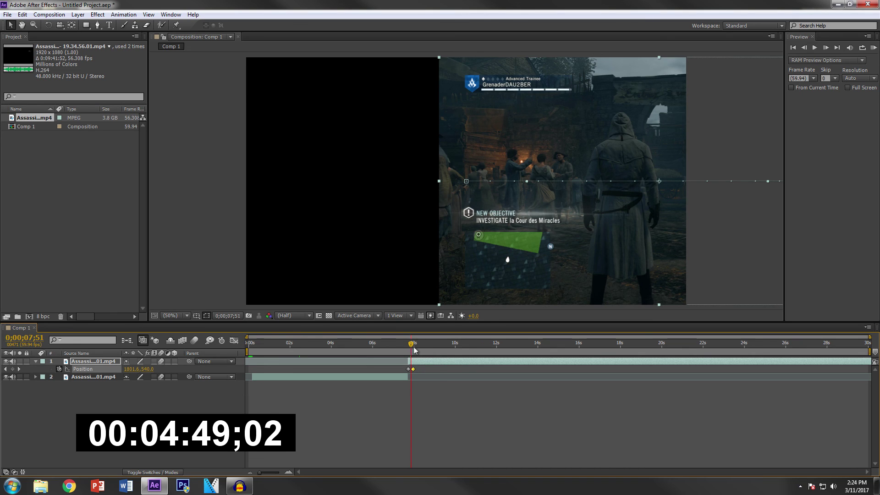
{"action": "left_click_drag", "start_coordinate": [412, 347], "coordinate": [409, 347]}
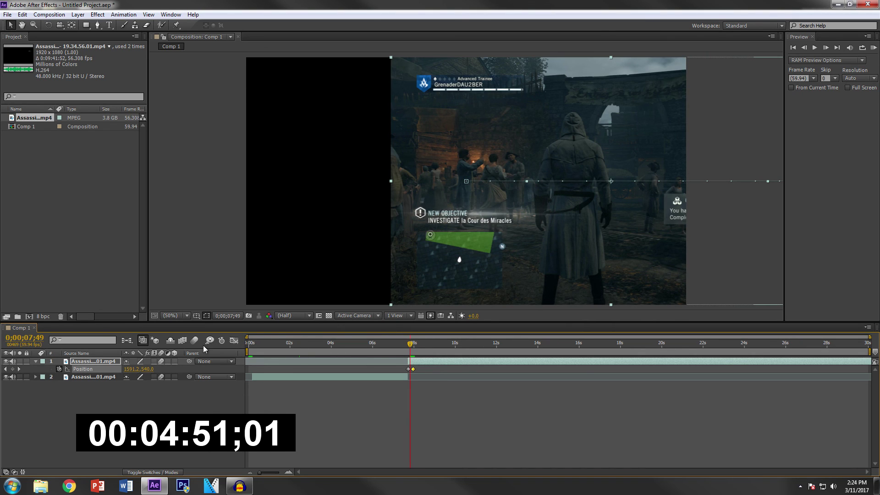
{"action": "left_click", "coordinate": [196, 342]}
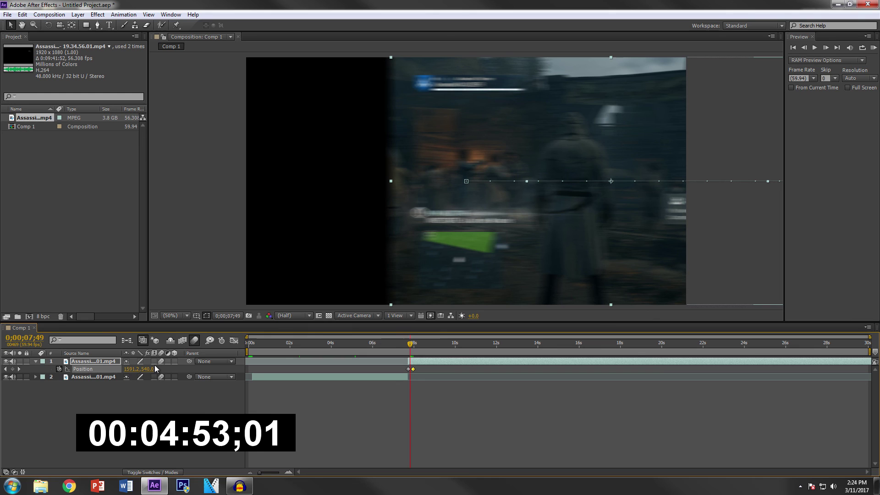
{"action": "left_click", "coordinate": [196, 341]}
{"action": "left_click", "coordinate": [196, 340]}
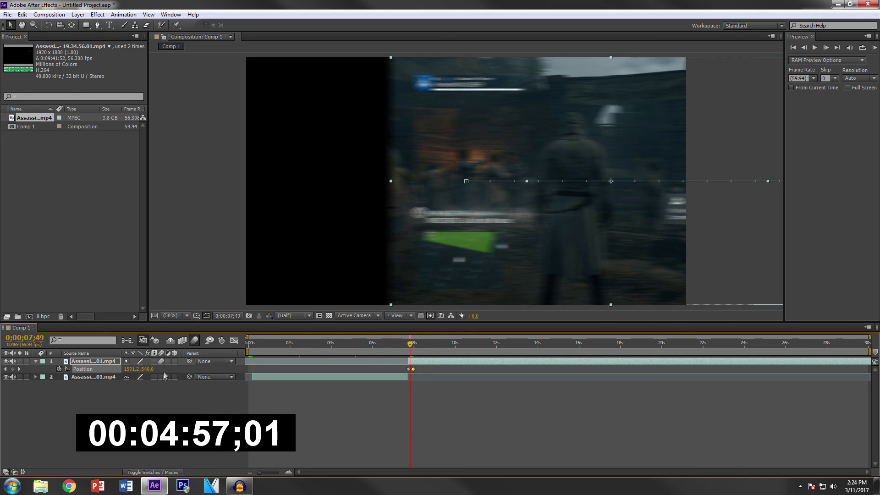
{"action": "left_click", "coordinate": [161, 361]}
{"action": "left_click", "coordinate": [161, 377]}
{"action": "left_click", "coordinate": [161, 361]}
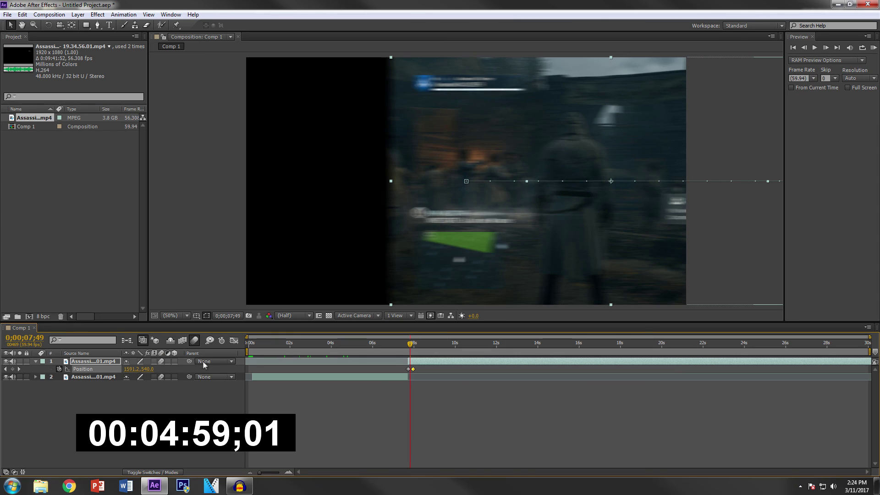